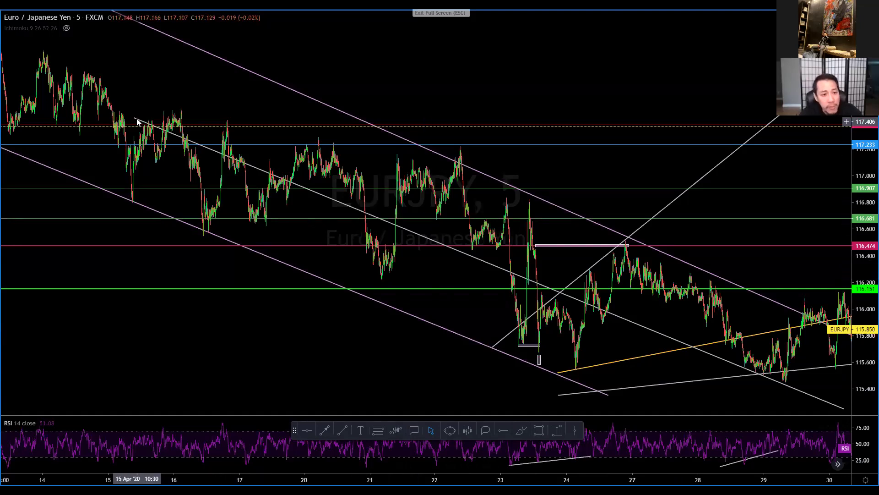
Step: Extend the middle channel line to the chart's left edge and the lower pink line further down-right
drag(133, 120, 2, 86)
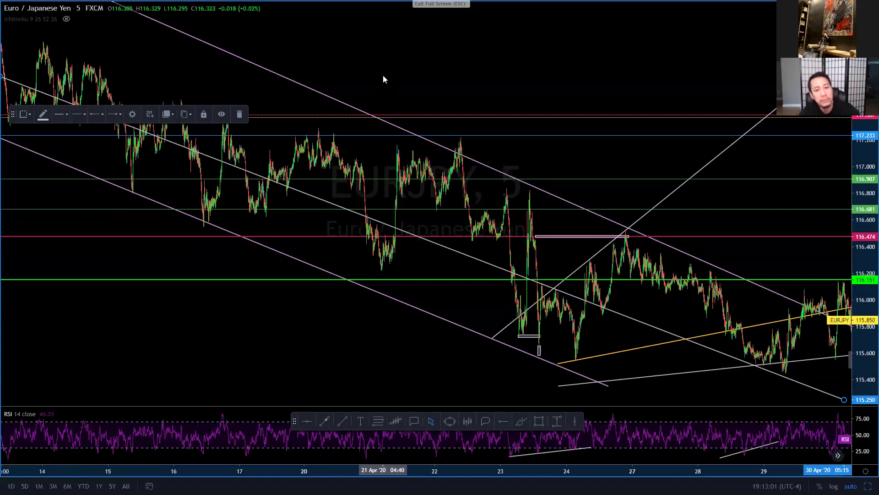
click(388, 97)
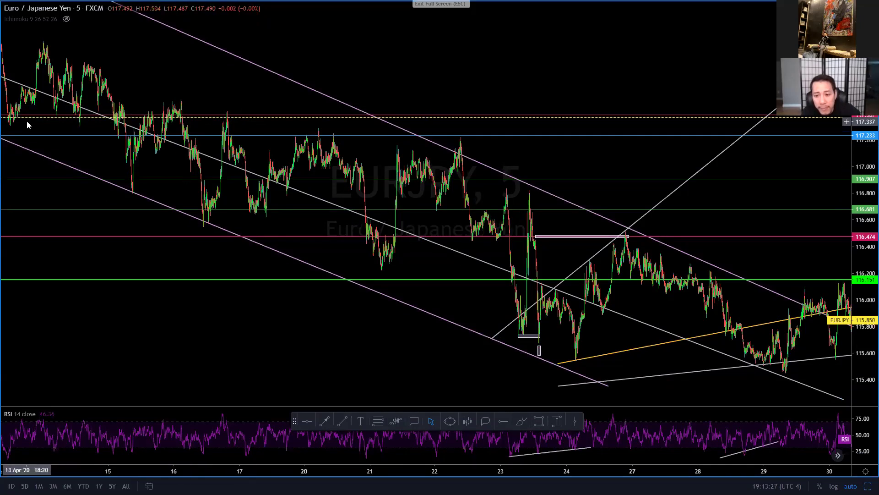
drag(609, 387, 685, 409)
click(685, 409)
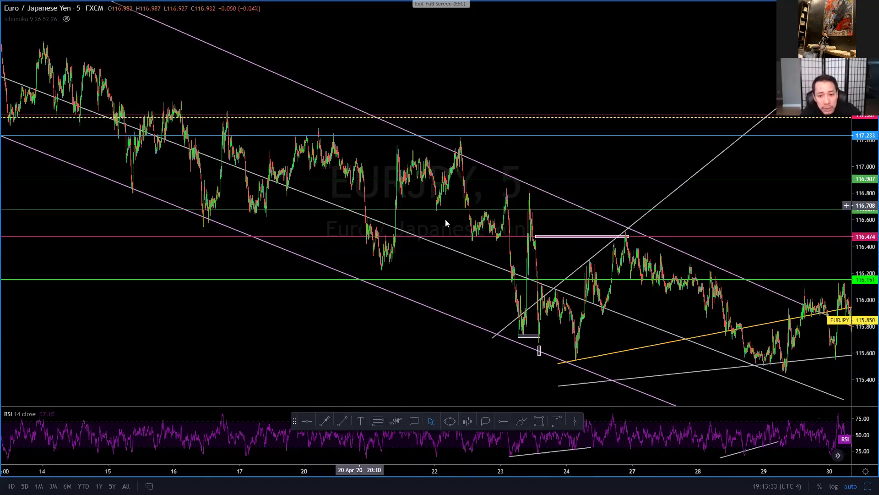
Step: Pan the EURJPY chart forward past Apr 13–29 until the Apr 30 breakout and May 1 candles show
click(495, 338)
click(497, 335)
scroll(500, 363, left, 5)
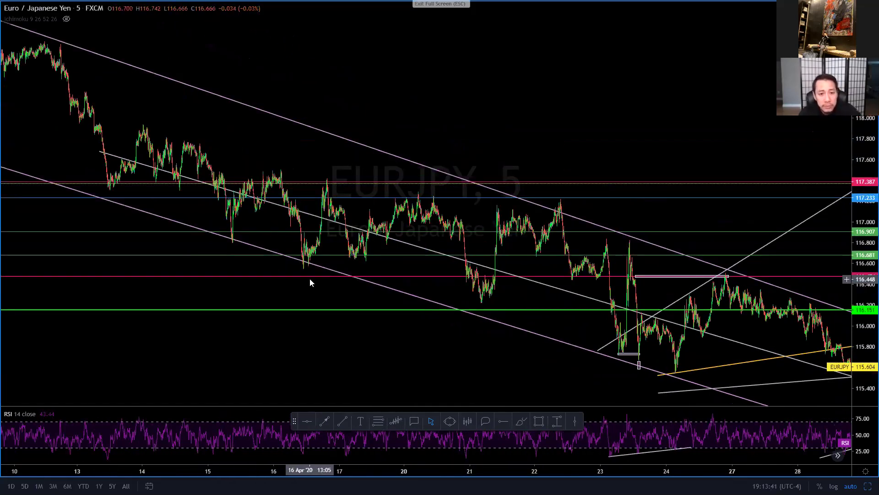
drag(443, 339, 342, 323)
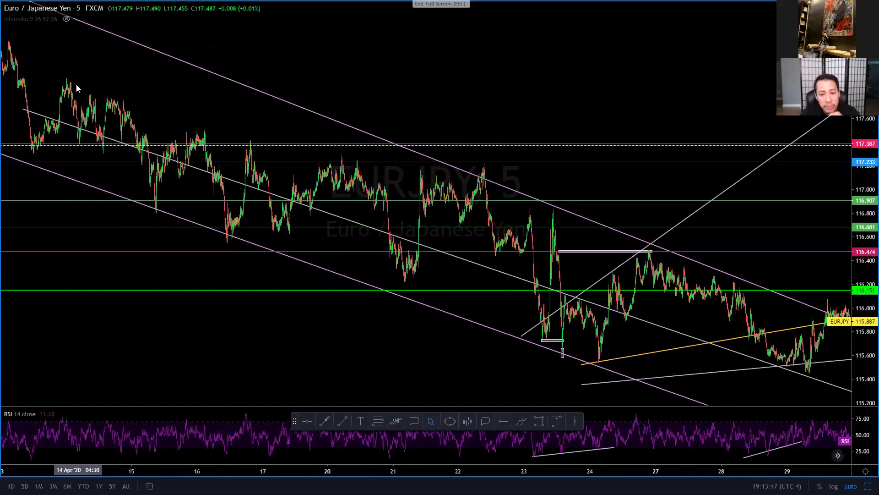
scroll(253, 126, left, 5)
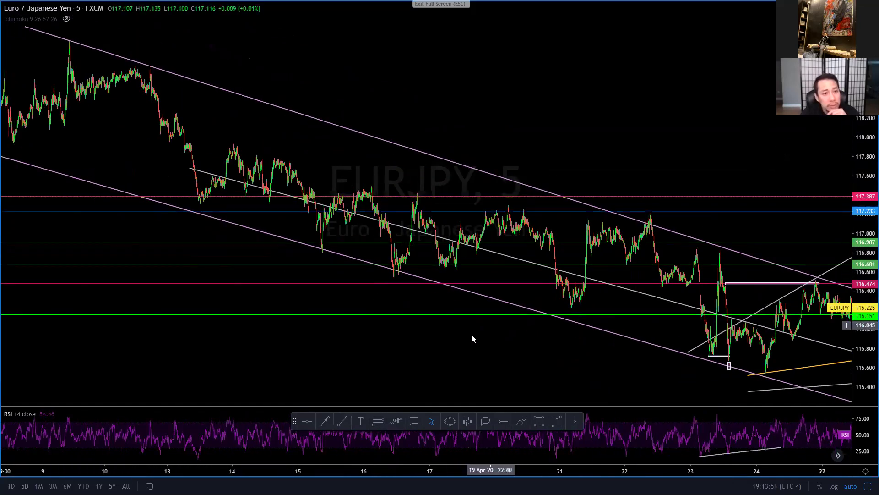
scroll(375, 177, left, 4)
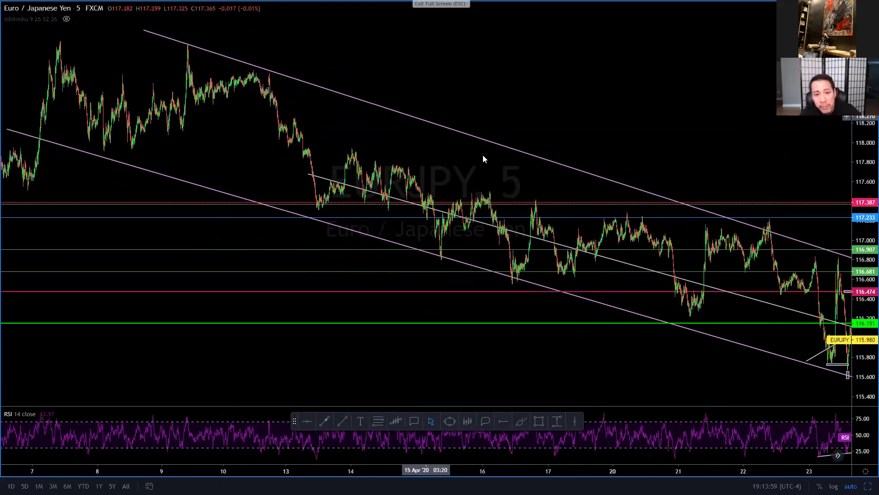
drag(524, 186, 272, 153)
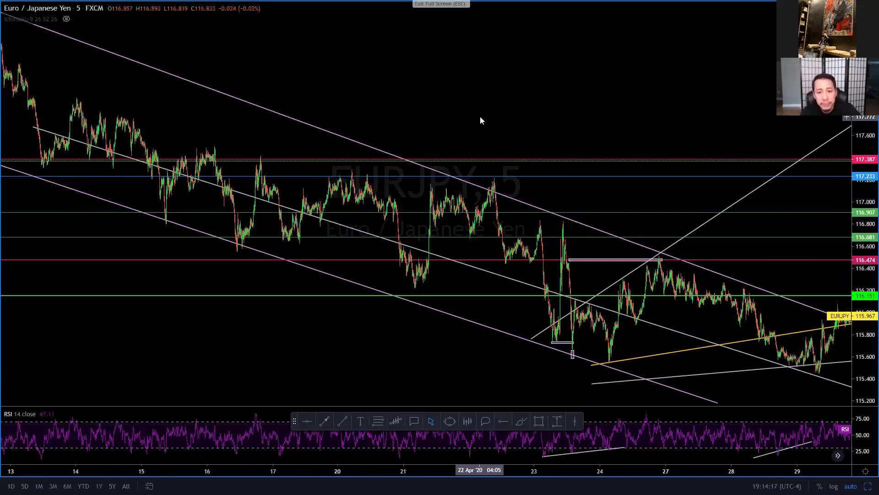
scroll(480, 117, right, 5)
drag(511, 118, 436, 125)
Step: Move the floating drawing toolbar down to the bottom bar and frame Apr 21 through May 1
drag(674, 251, 563, 255)
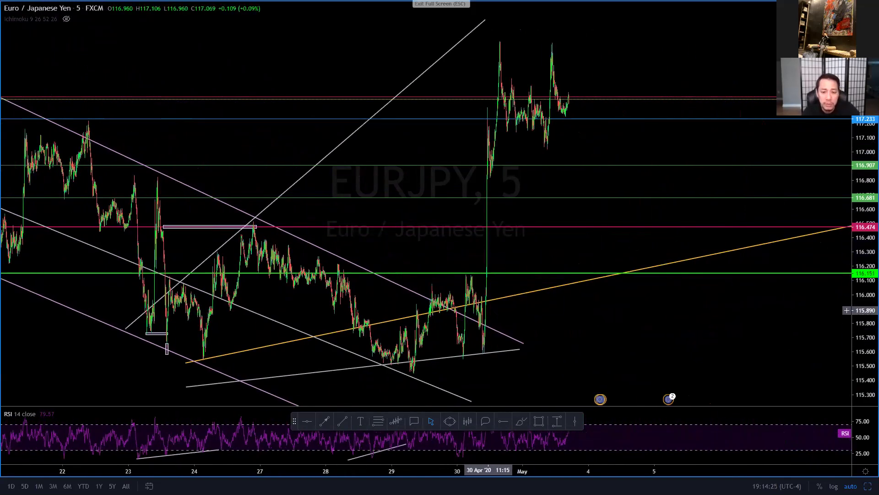
drag(506, 302, 610, 298)
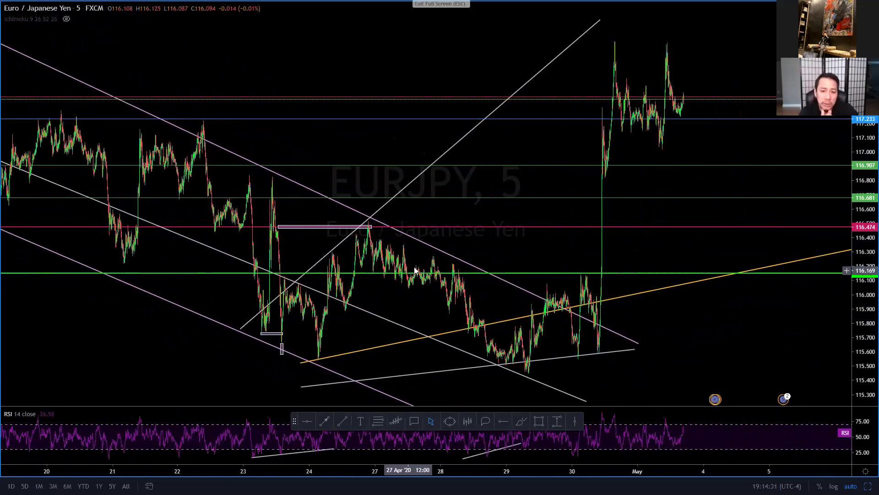
drag(487, 300, 400, 285)
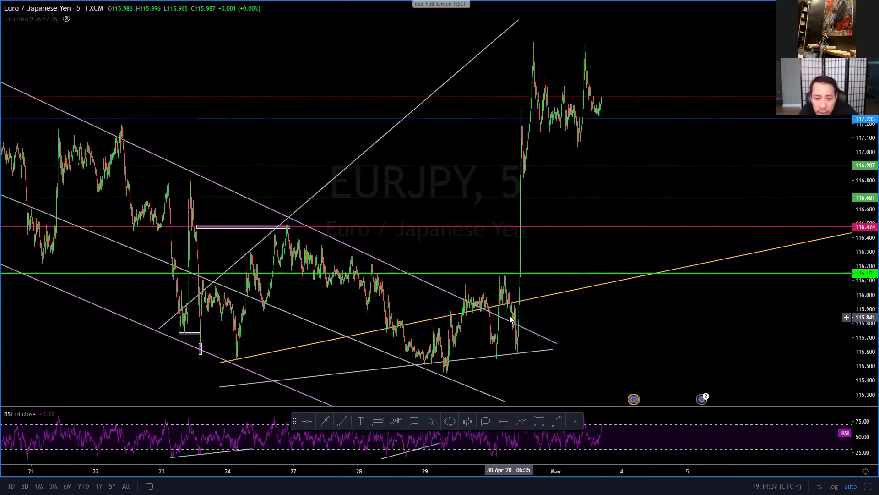
drag(300, 424, 303, 488)
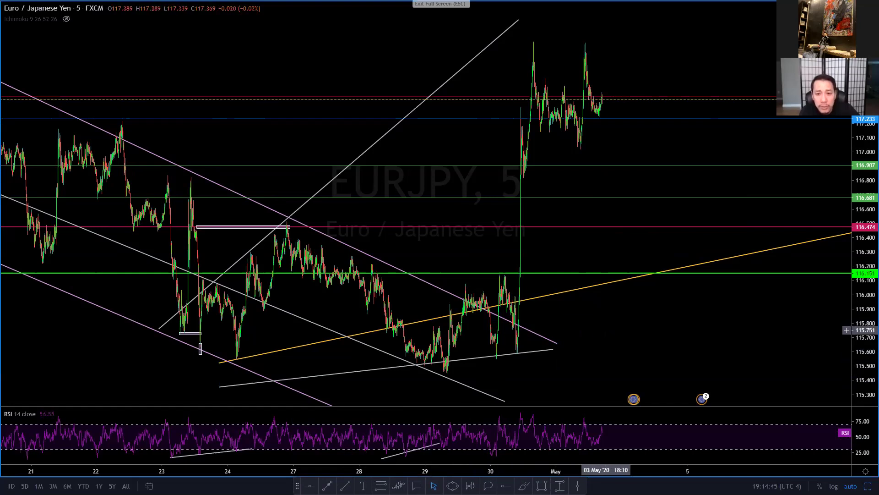
drag(605, 328, 598, 328)
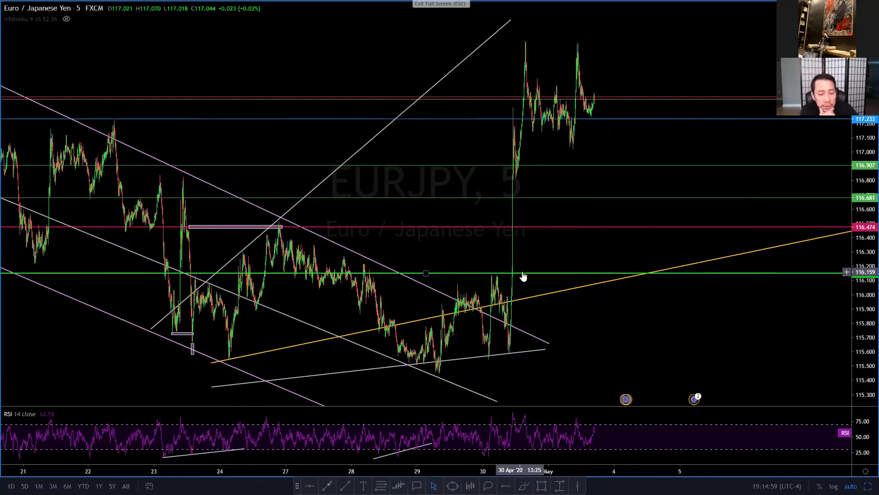
Step: Zoom in and pan until Apr 29 to May 1, centred on the Apr 30 surge, fills the chart
scroll(511, 282, up, 3)
drag(489, 298, 421, 329)
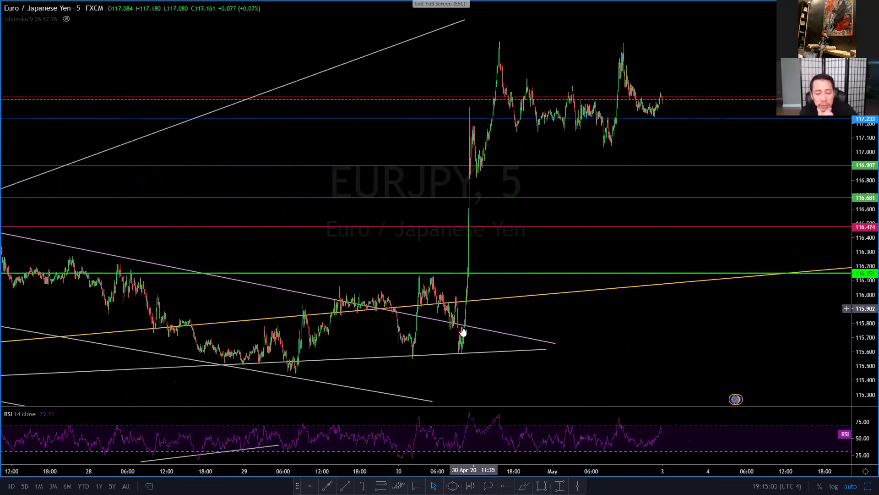
drag(519, 323, 609, 321)
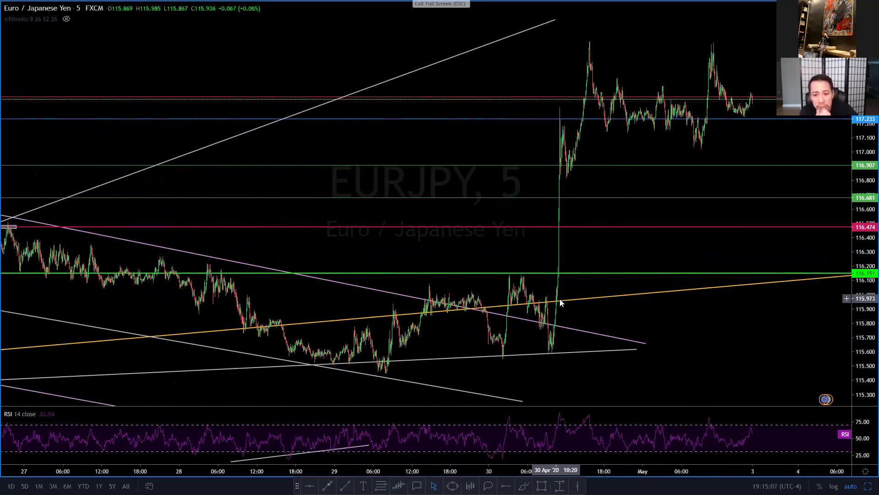
scroll(526, 339, up, 5)
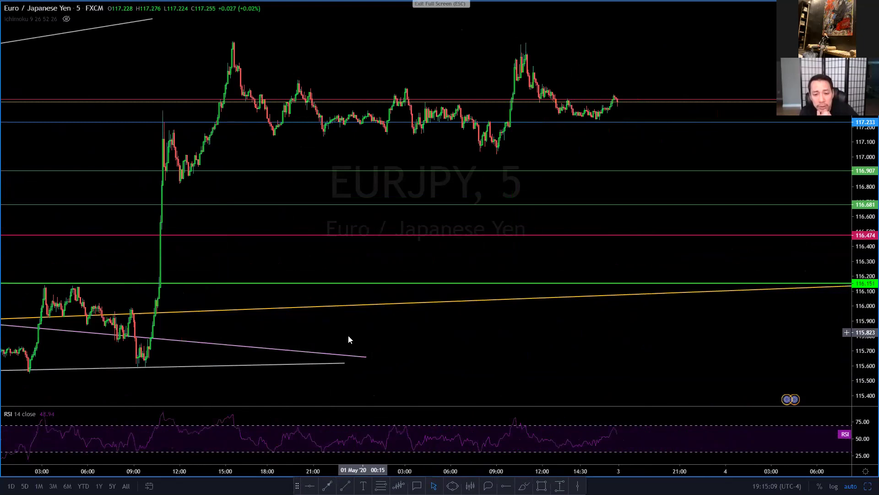
drag(350, 337, 831, 350)
scroll(828, 350, up, 3)
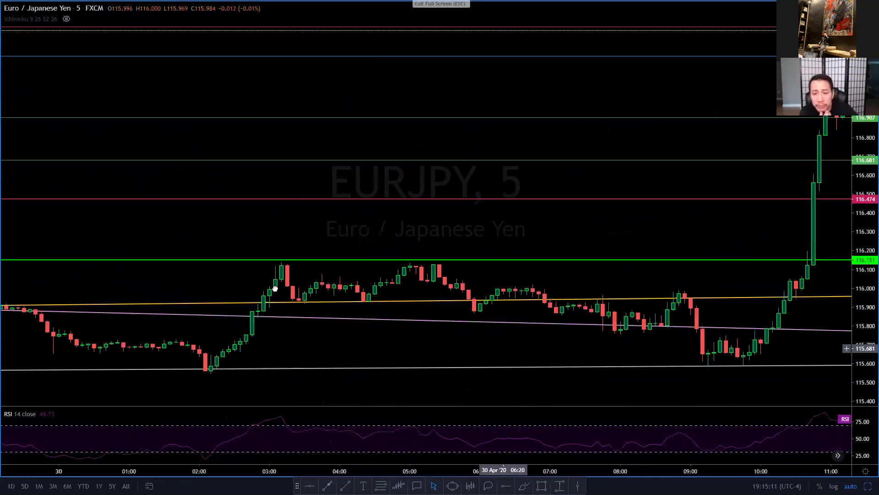
drag(481, 293, 205, 288)
drag(715, 288, 362, 287)
scroll(519, 194, down, 6)
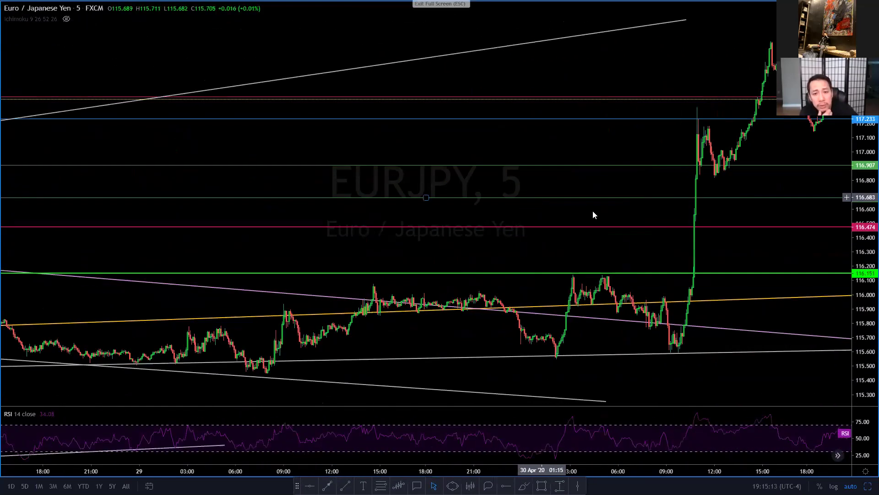
drag(640, 215, 452, 301)
scroll(411, 214, down, 3)
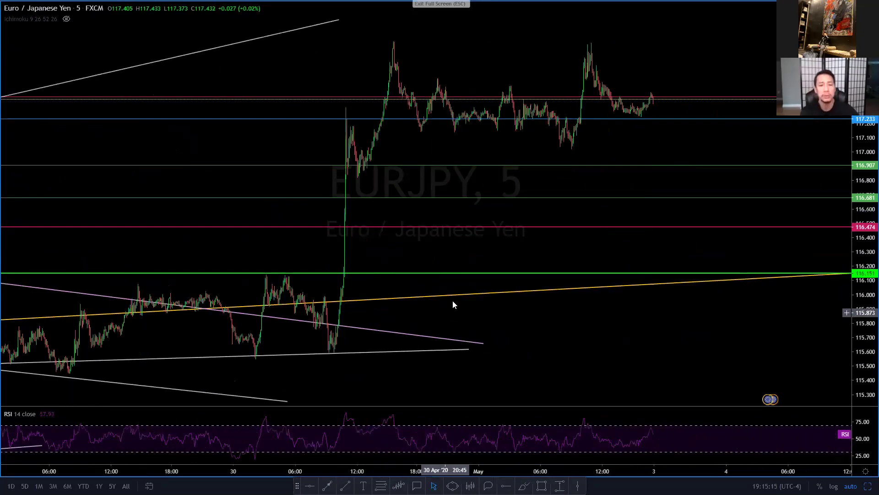
scroll(452, 301, up, 5)
scroll(252, 332, up, 2)
scroll(448, 330, up, 4)
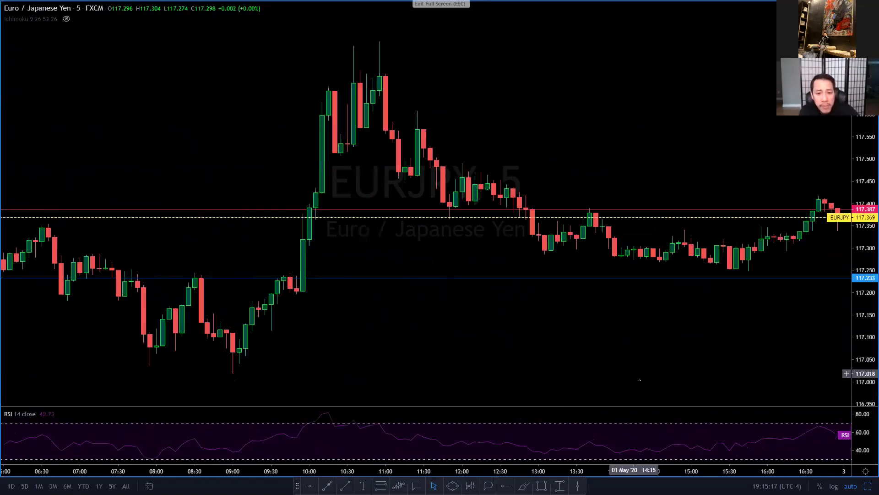
scroll(447, 329, down, 3)
drag(565, 355, 768, 363)
drag(595, 358, 697, 357)
scroll(324, 337, down, 3)
drag(324, 337, 579, 337)
scroll(316, 337, up, 2)
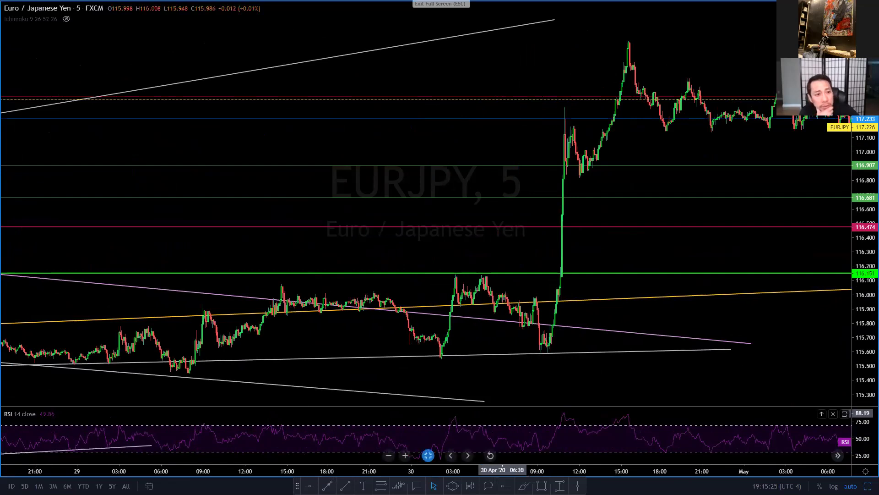
Step: Leave full screen and zoom into the Apr 30 breakout candles around 09:00–11:00
key(Escape)
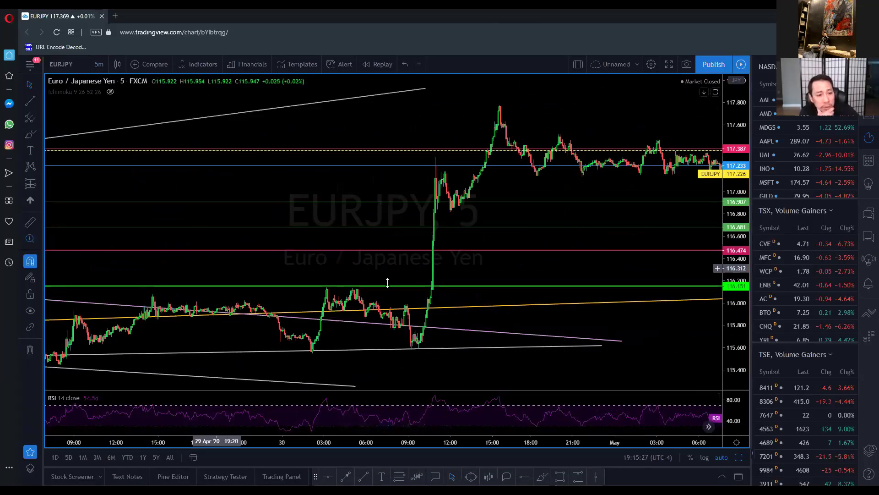
drag(397, 285, 468, 353)
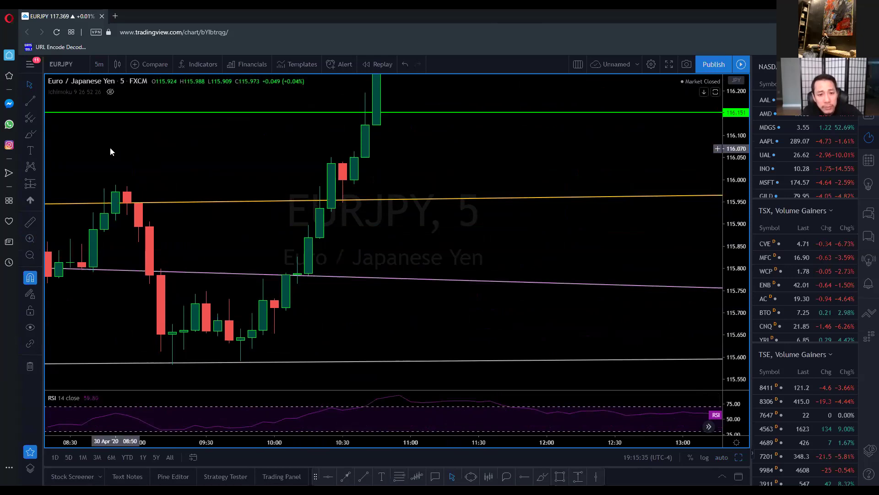
click(21, 106)
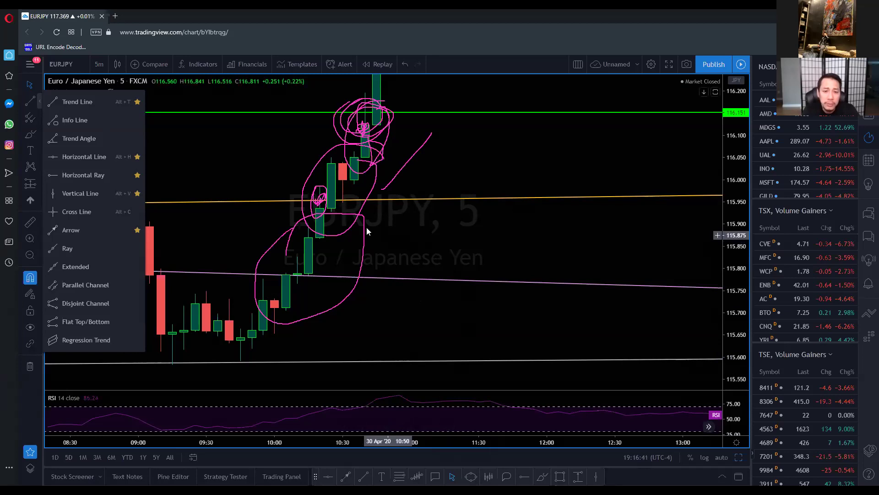
Step: Measure the Apr 30 rally with a date and price range box from breakout low to peak: 1.746 (1.51%)
click(37, 258)
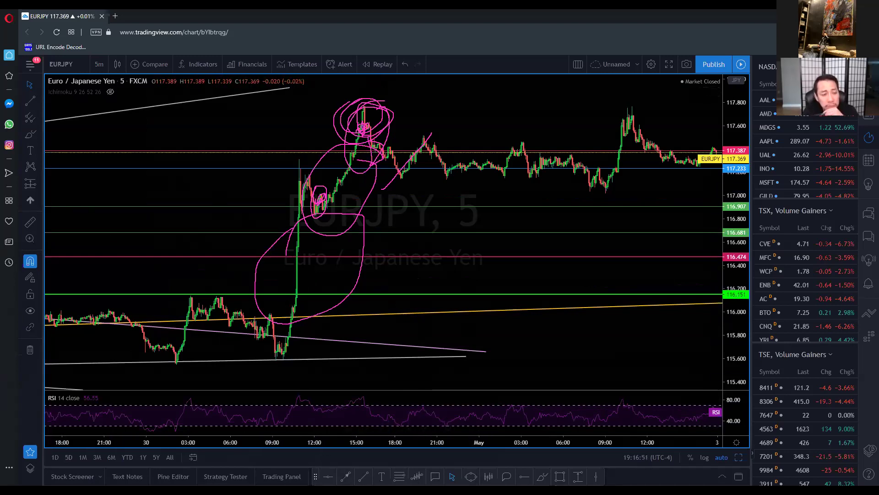
click(578, 476)
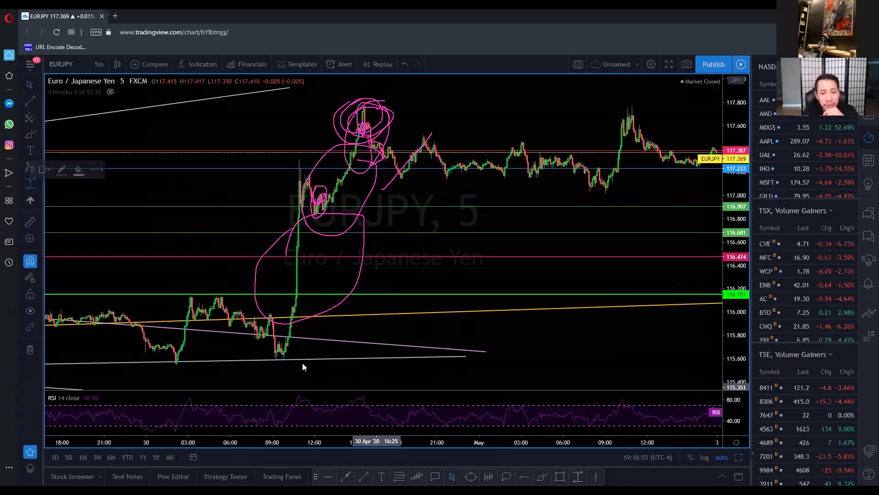
click(263, 339)
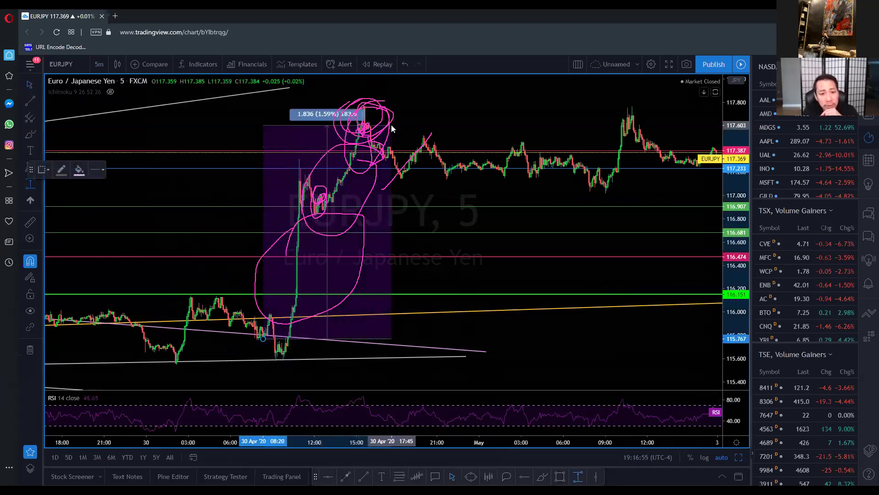
click(424, 136)
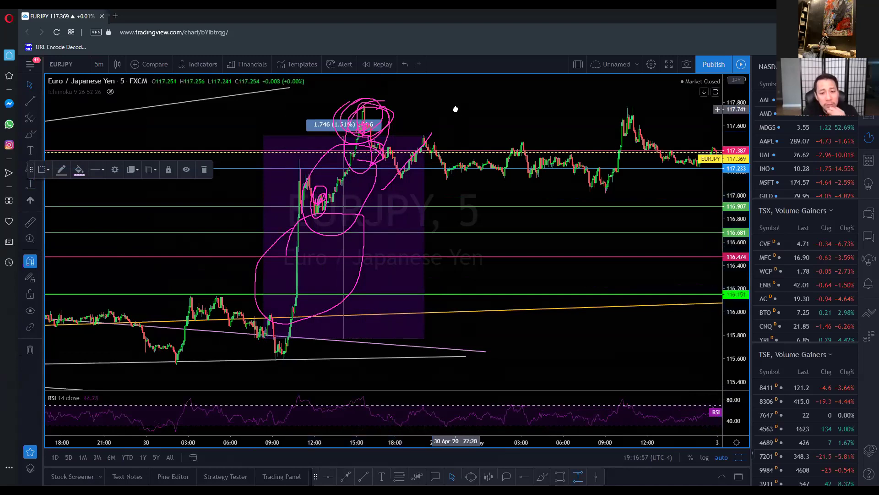
drag(468, 120, 553, 120)
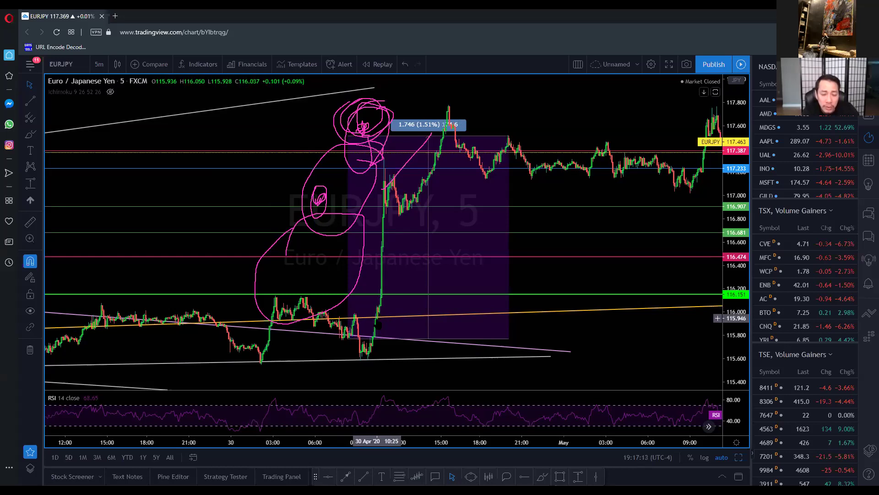
Step: Zoom into the 30 Apr bars around 06:20–08:40 with the area zoom tool
drag(533, 326, 747, 330)
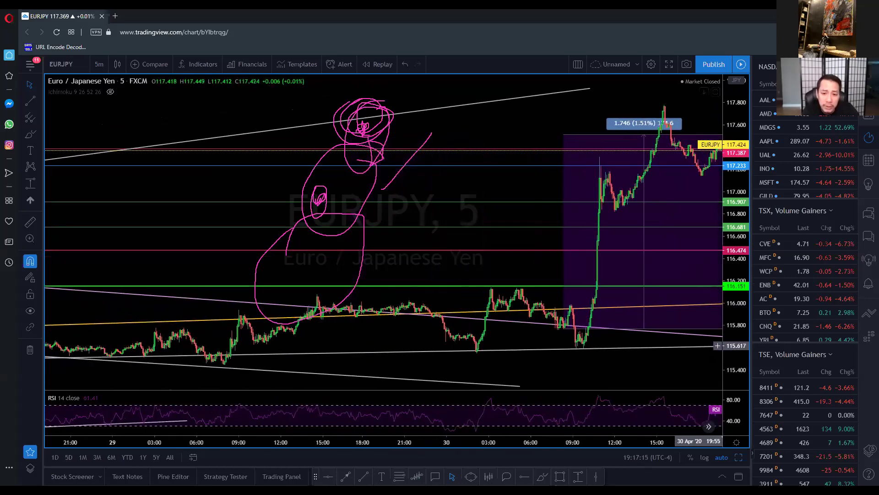
drag(550, 363, 444, 359)
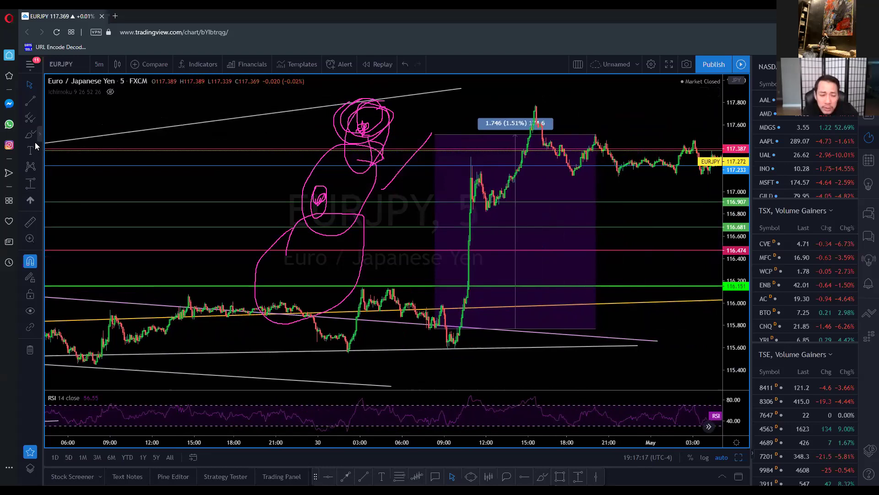
click(35, 181)
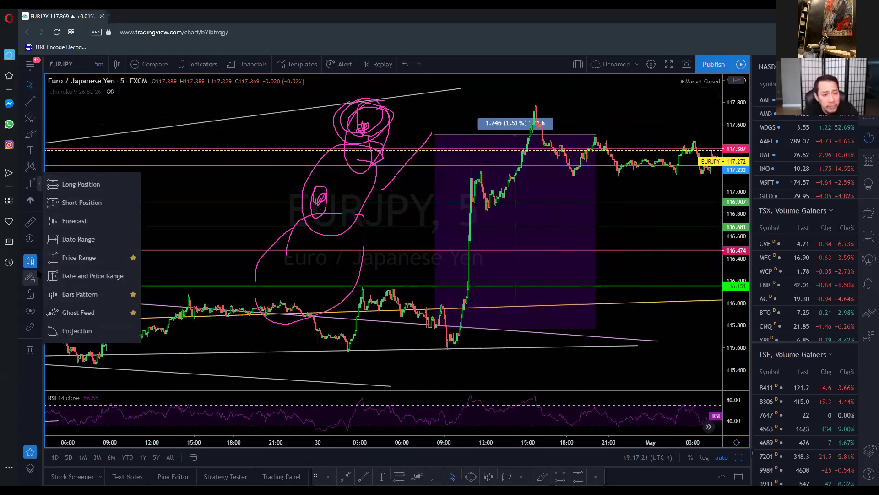
click(29, 238)
drag(424, 298, 439, 312)
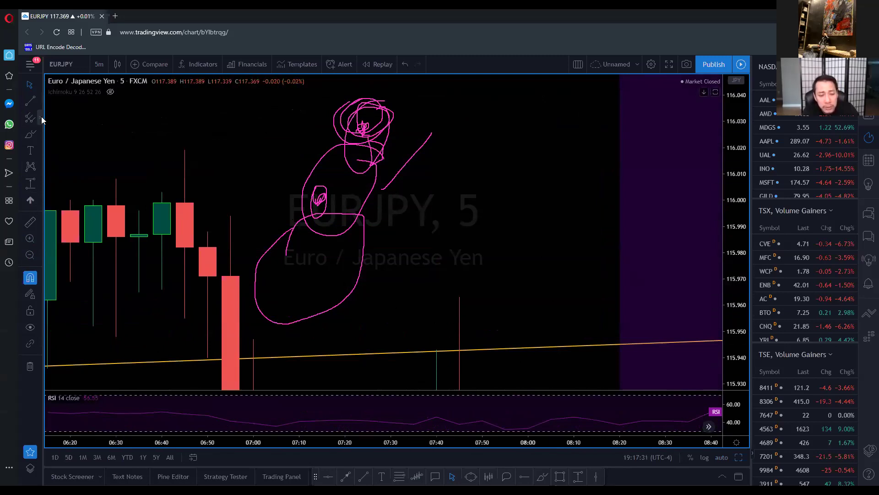
Step: Return to the multi-day view and erase all the pink freehand drawings
scroll(167, 281, down, 2)
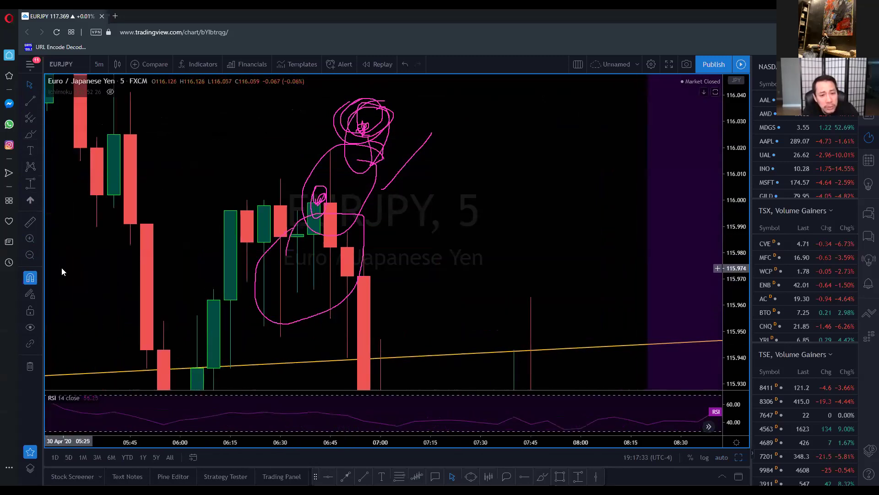
click(30, 254)
click(32, 254)
shift+click(263, 339)
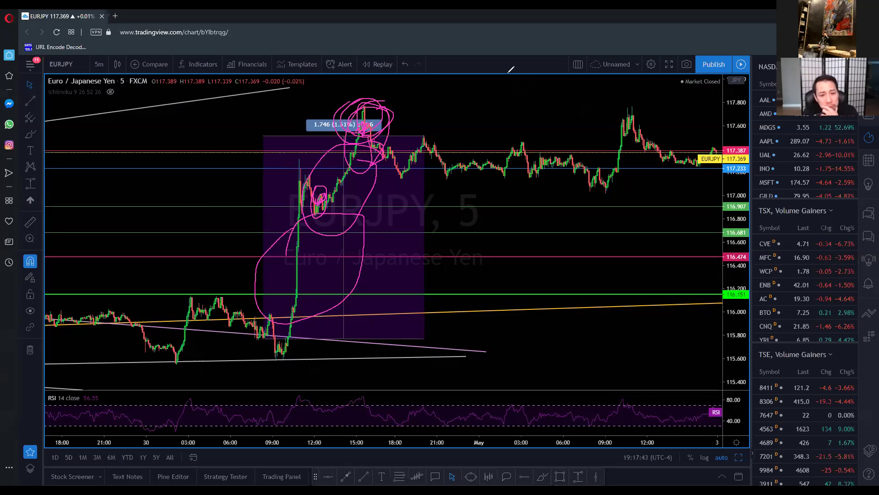
key(e)
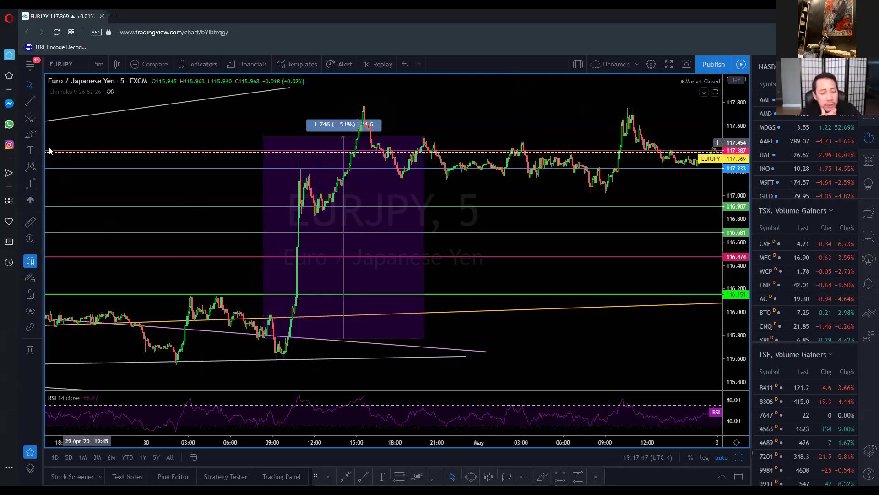
click(39, 101)
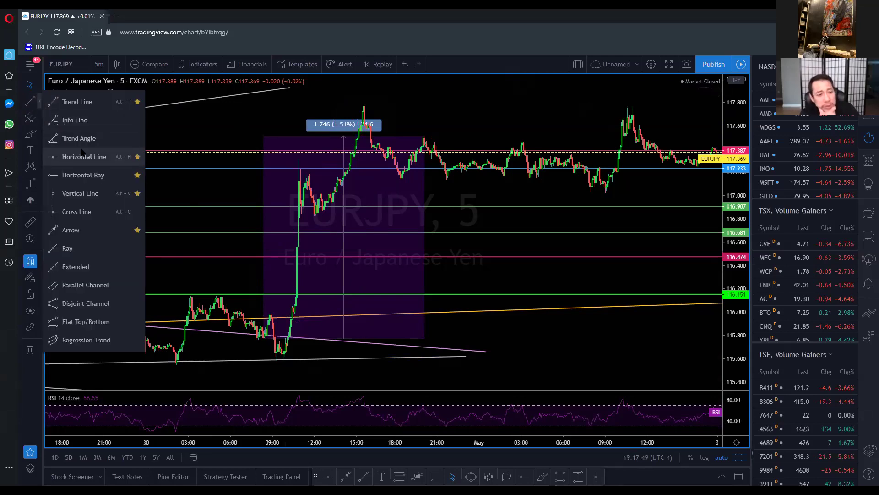
Step: Place a horizontal ray at about 115.92 starting from the Apr 30 breakout candle
click(79, 178)
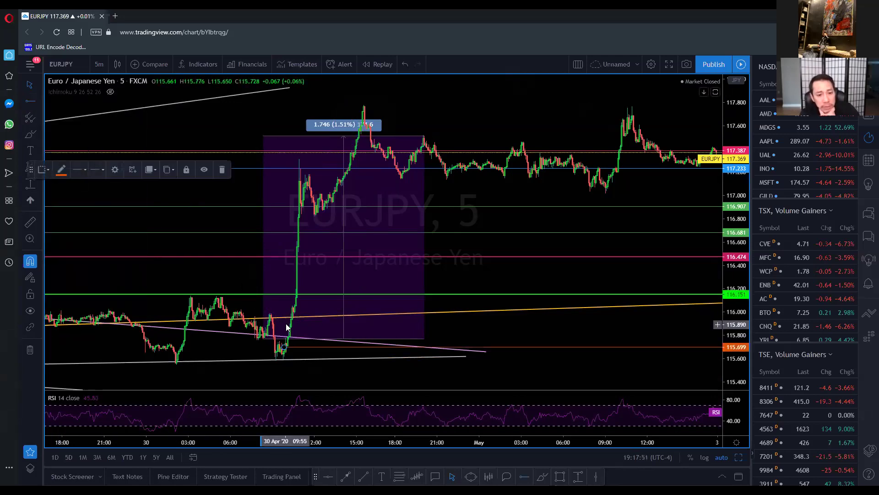
drag(294, 356, 291, 322)
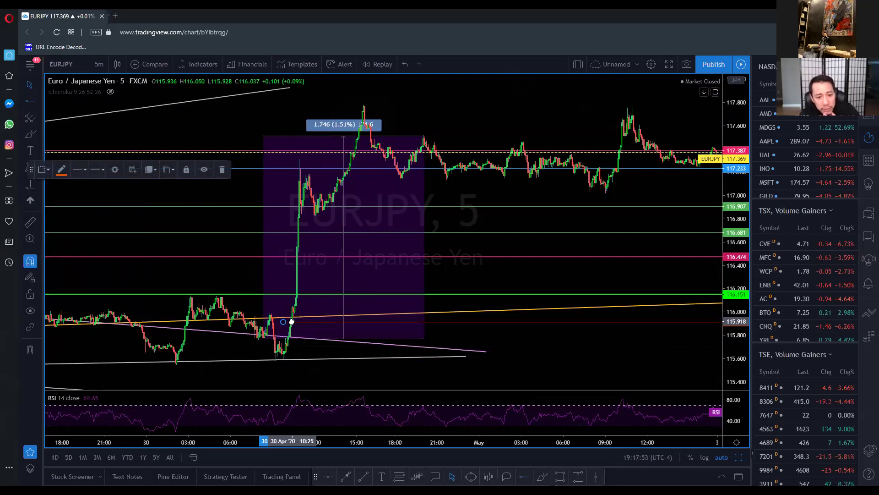
click(291, 324)
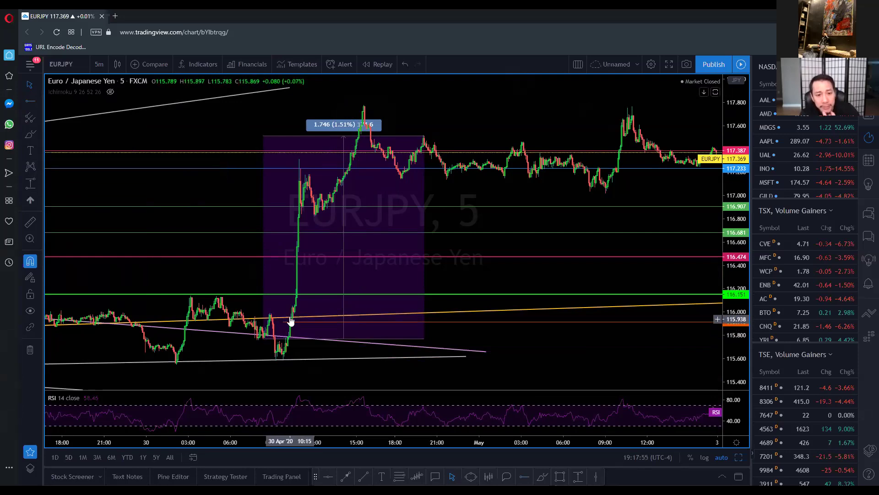
Step: Zoom in to centre the 30 Apr breakout and 1.746 range box, and open the interval list
scroll(374, 366, up, 3)
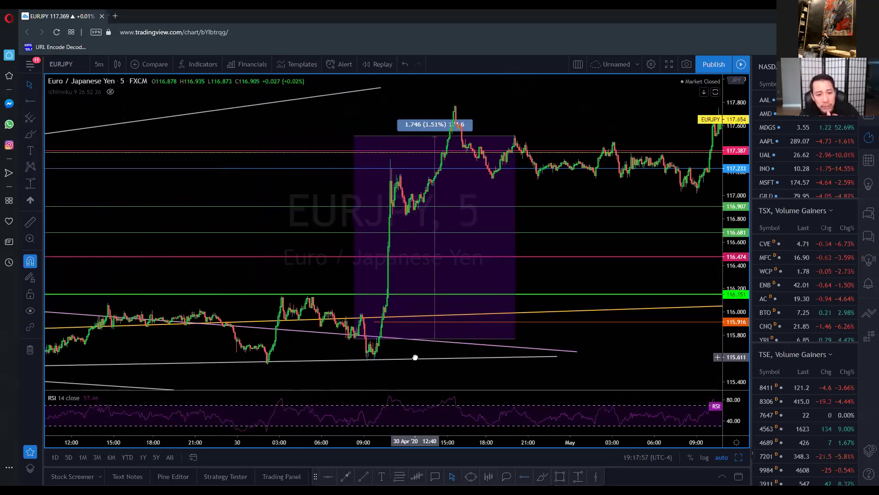
drag(248, 364, 449, 359)
scroll(481, 372, up, 2)
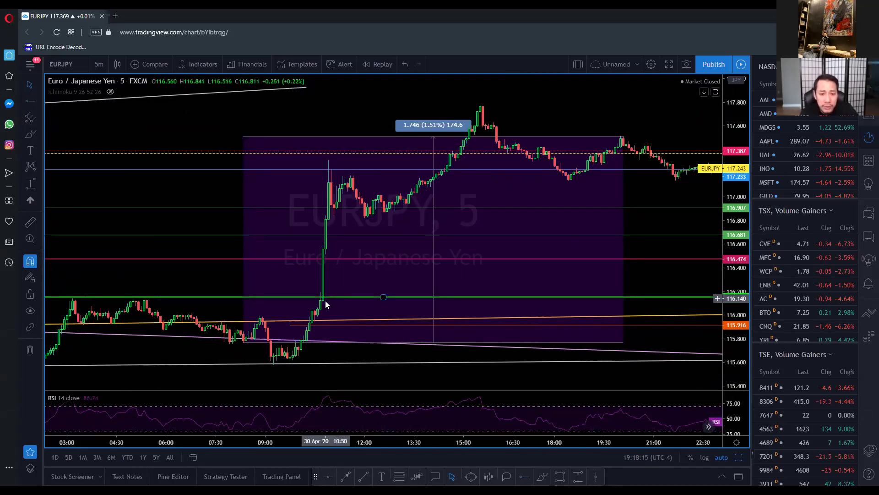
drag(320, 348, 416, 355)
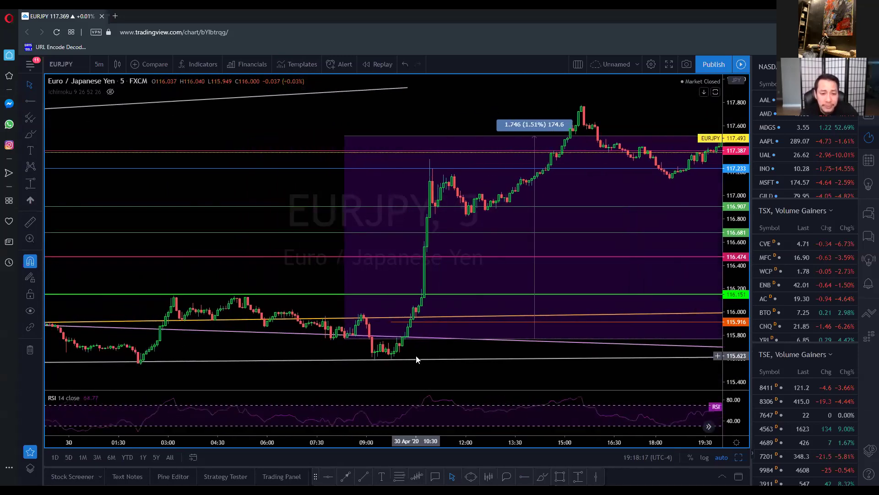
click(108, 66)
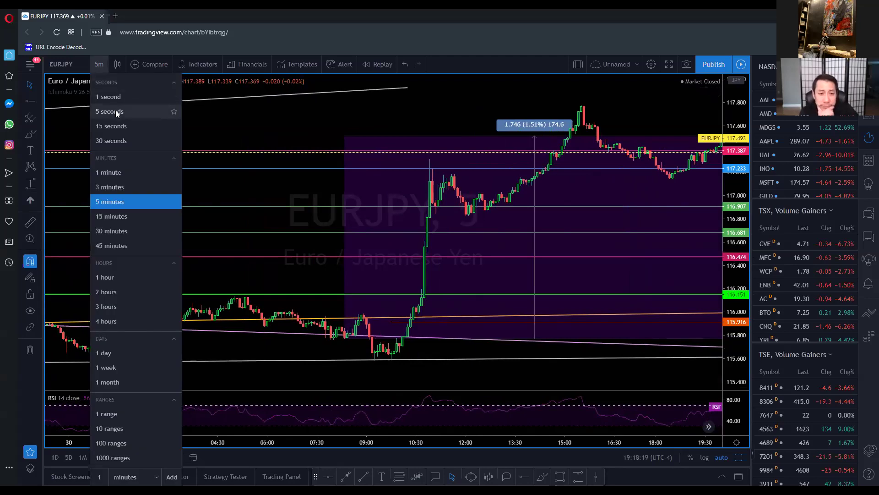
Step: Try the chart on 1-minute and then 15-minute candles
click(126, 174)
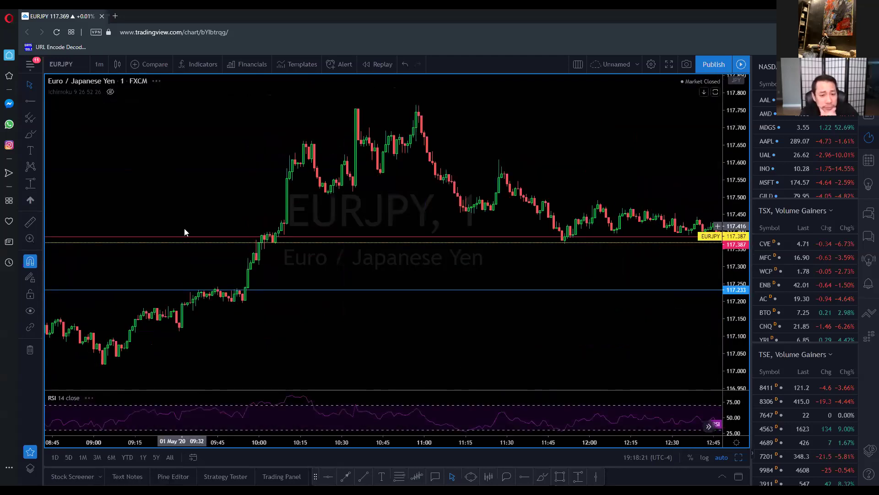
scroll(316, 293, down, 3)
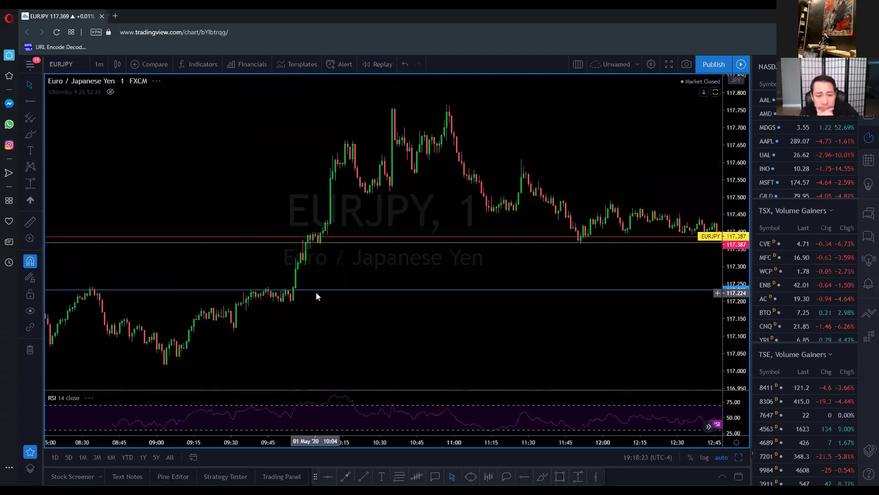
scroll(330, 296, up, 3)
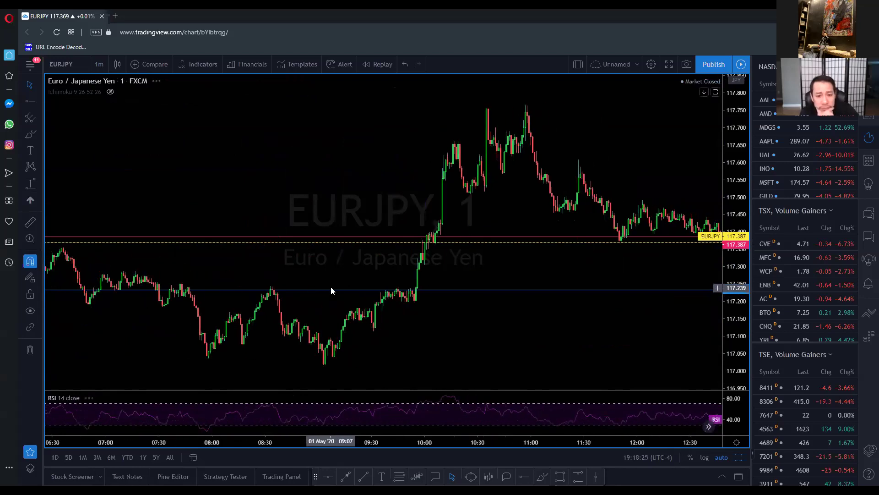
click(98, 64)
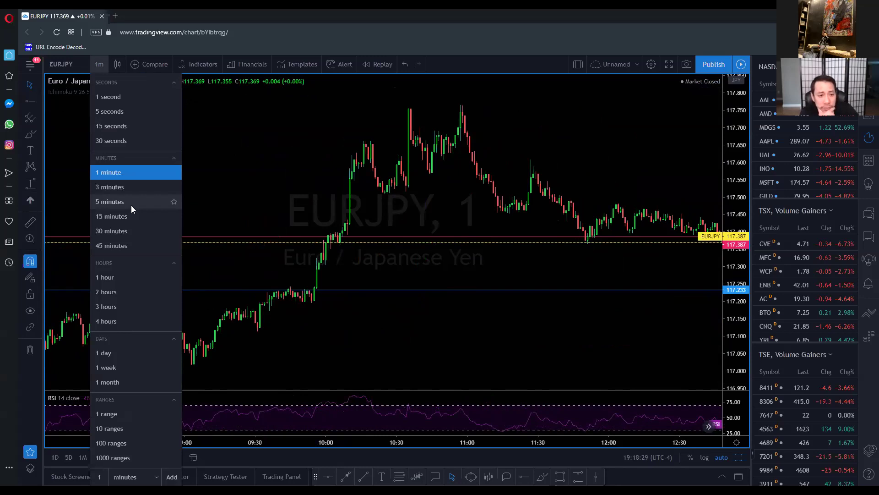
click(130, 217)
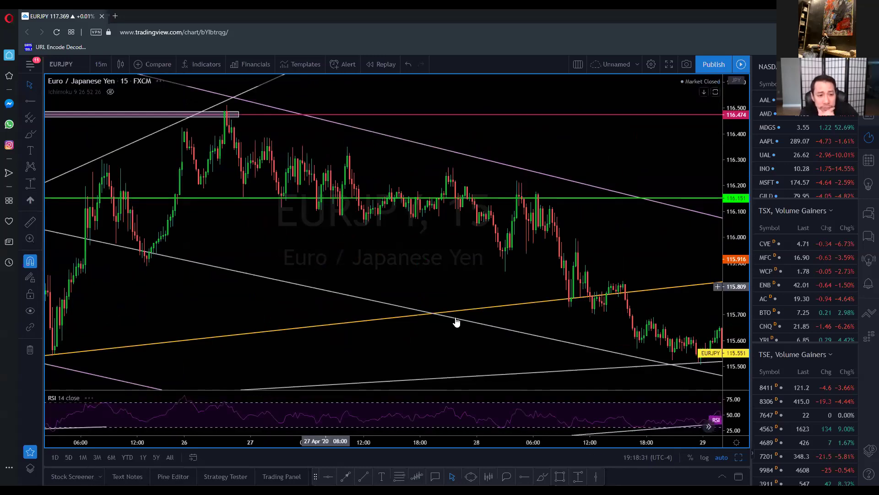
Step: Pan to 29 Apr–1 May, return to 5-minute candles and zoom into the 1 May morning
drag(559, 346, 177, 314)
drag(478, 270, 340, 303)
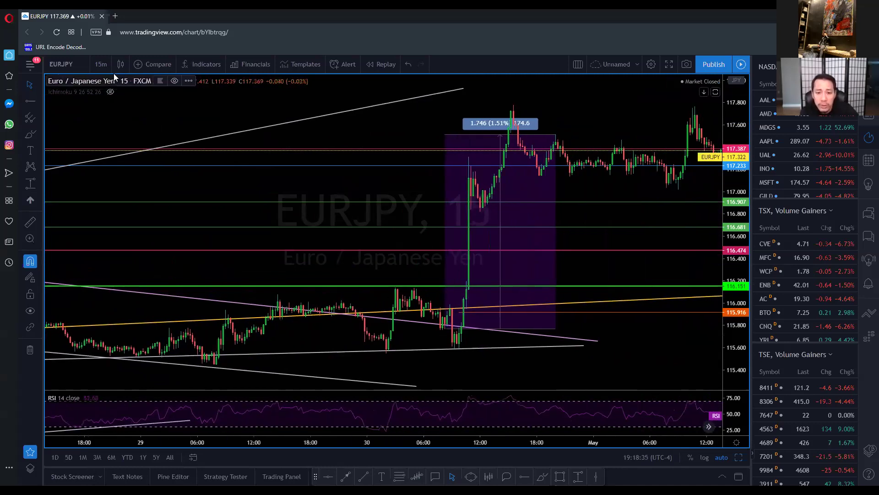
click(100, 64)
click(128, 195)
scroll(444, 311, up, 2)
drag(456, 308, 480, 335)
scroll(459, 341, up, 4)
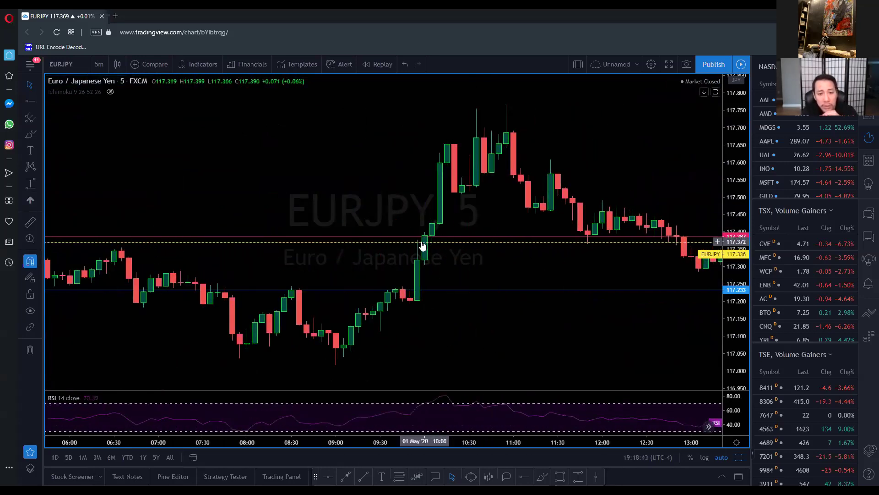
mouse_move(425, 312)
mouse_down()
mouse_move(490, 315)
mouse_move(423, 311)
mouse_up()
scroll(396, 310, up, 1)
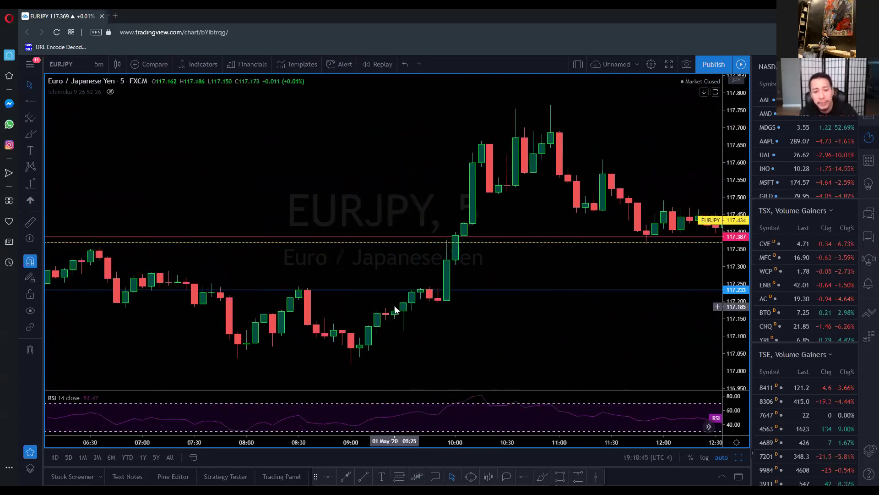
scroll(426, 279, down, 2)
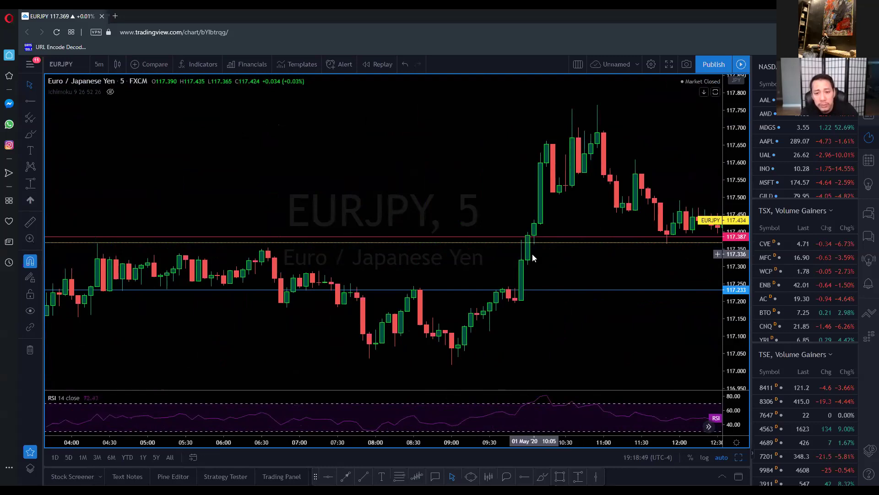
scroll(555, 260, down, 2)
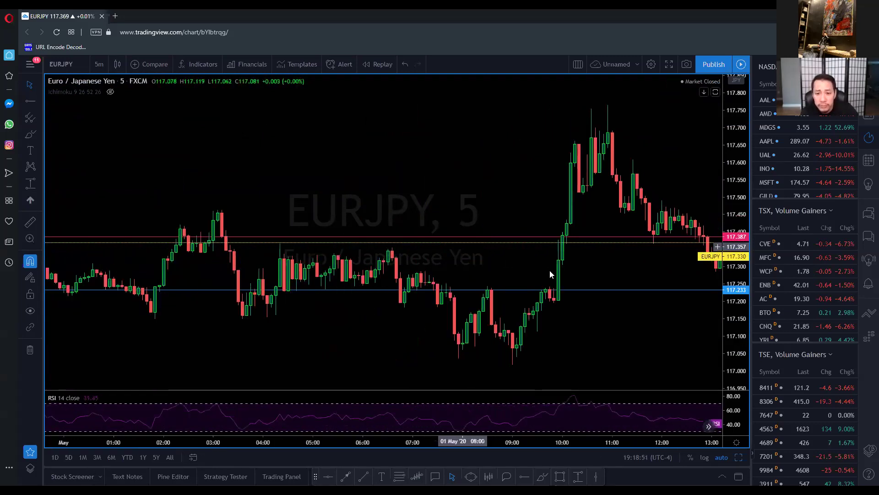
drag(601, 284, 519, 273)
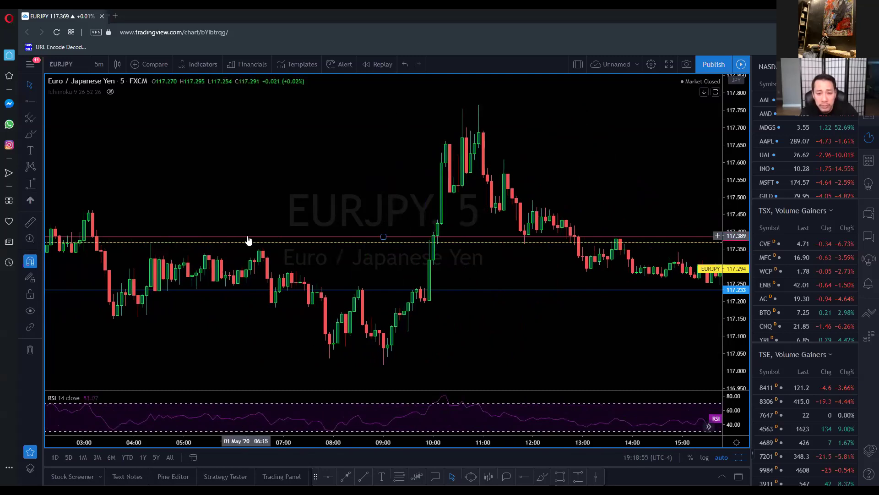
scroll(224, 221, down, 2)
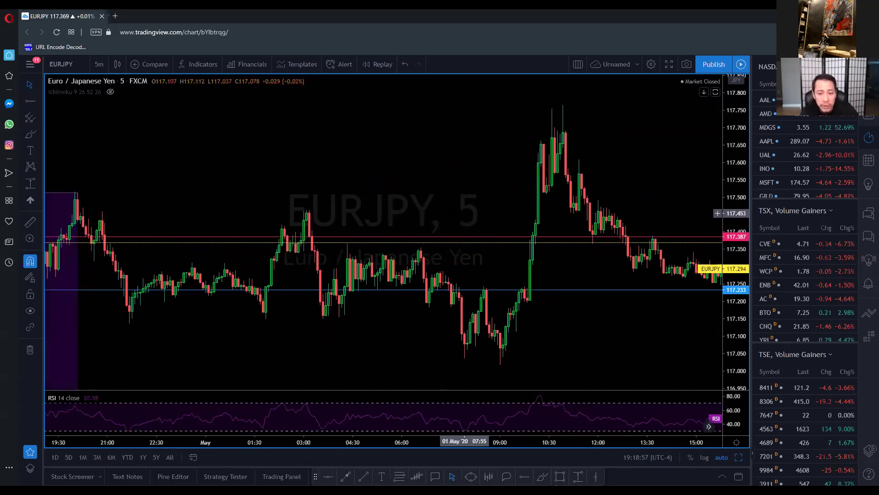
drag(464, 213, 418, 212)
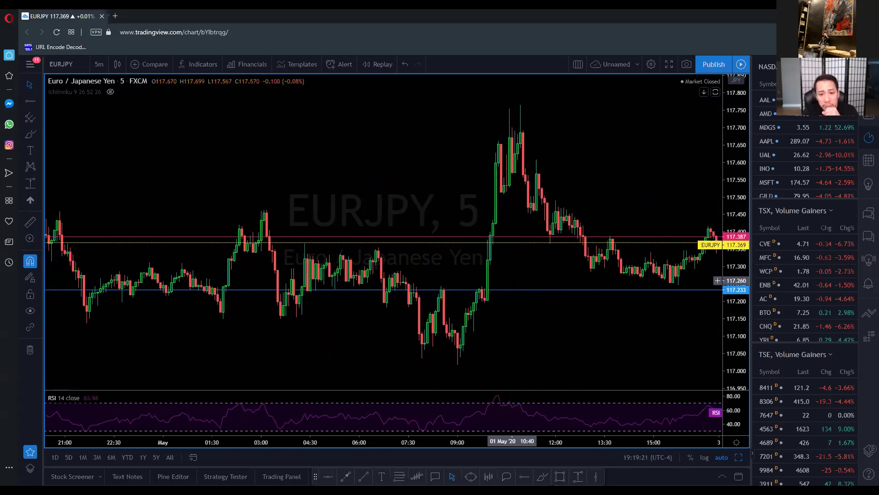
scroll(493, 285, up, 5)
drag(361, 284, 496, 271)
scroll(496, 271, up, 5)
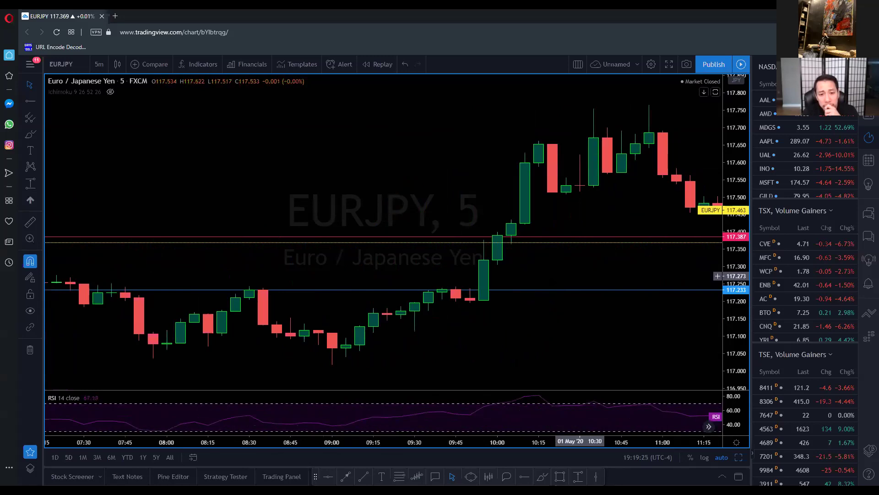
scroll(559, 270, down, 3)
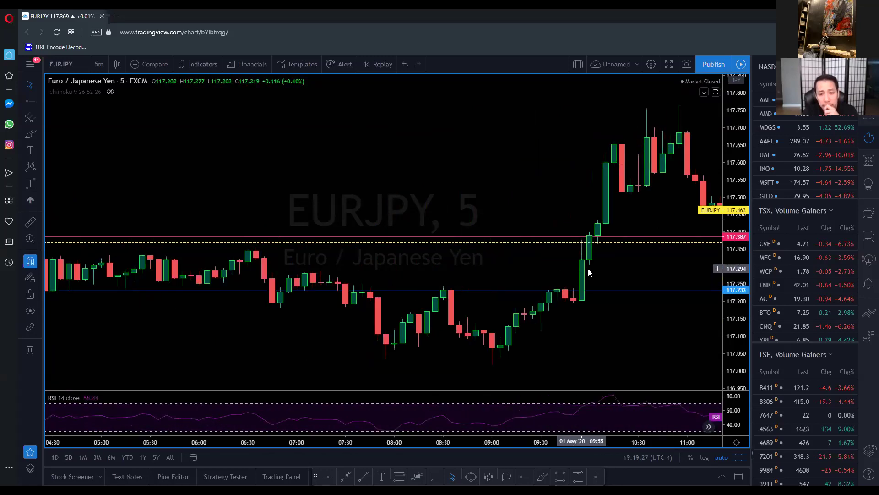
drag(614, 261, 357, 268)
scroll(523, 269, down, 2)
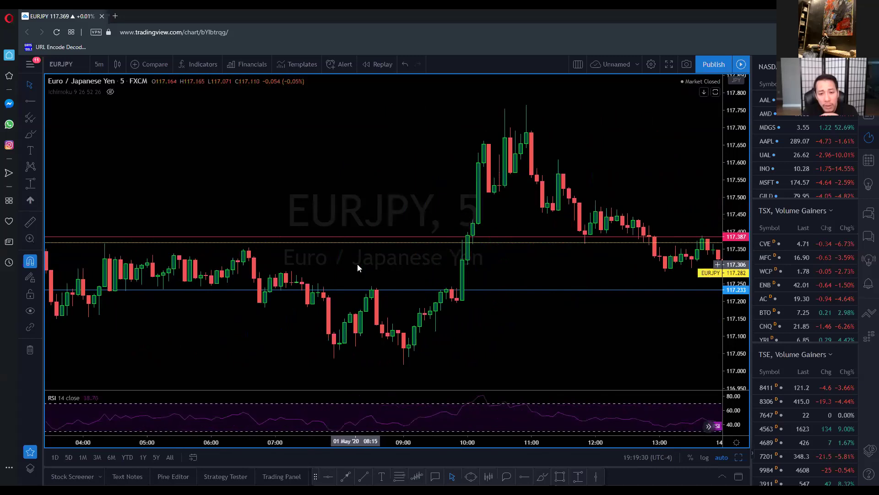
Step: Draw two orange horizontal support rays at about 117.254 and 117.314
click(36, 102)
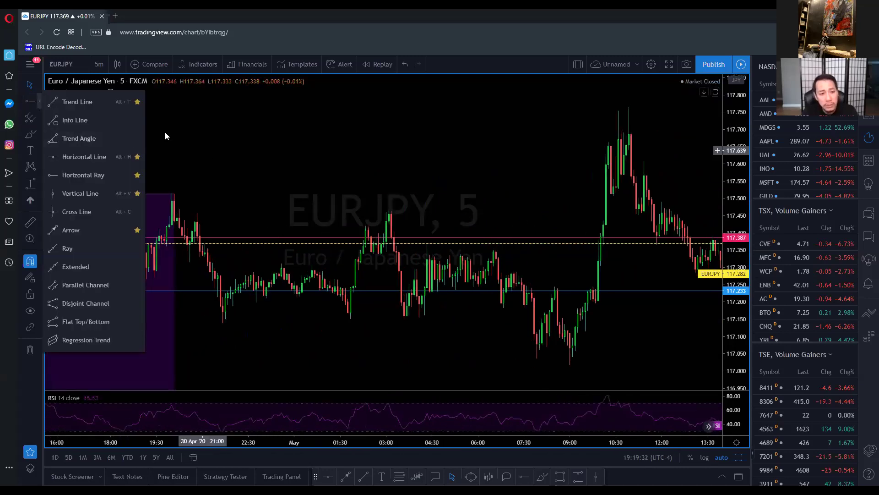
click(94, 176)
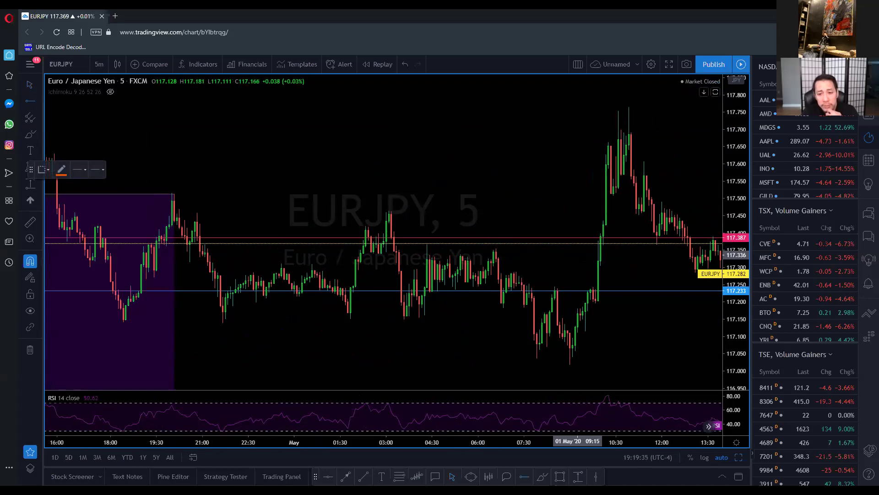
click(571, 254)
drag(570, 257, 445, 270)
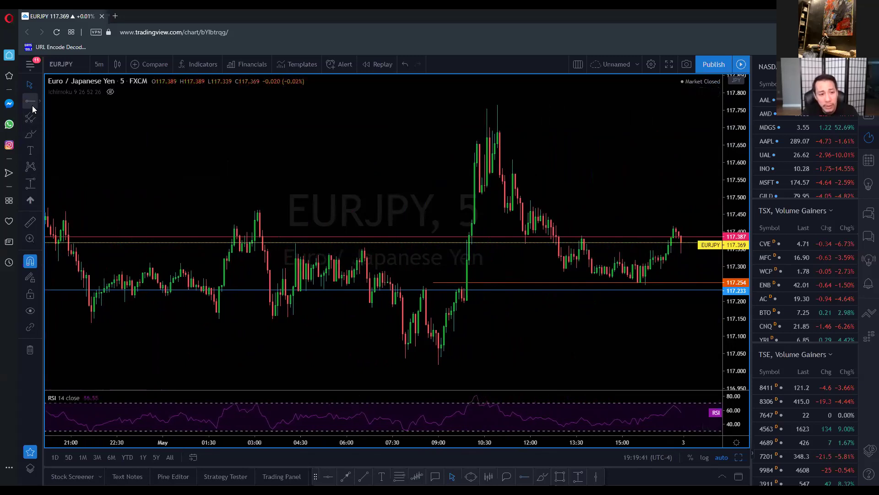
click(31, 101)
click(434, 262)
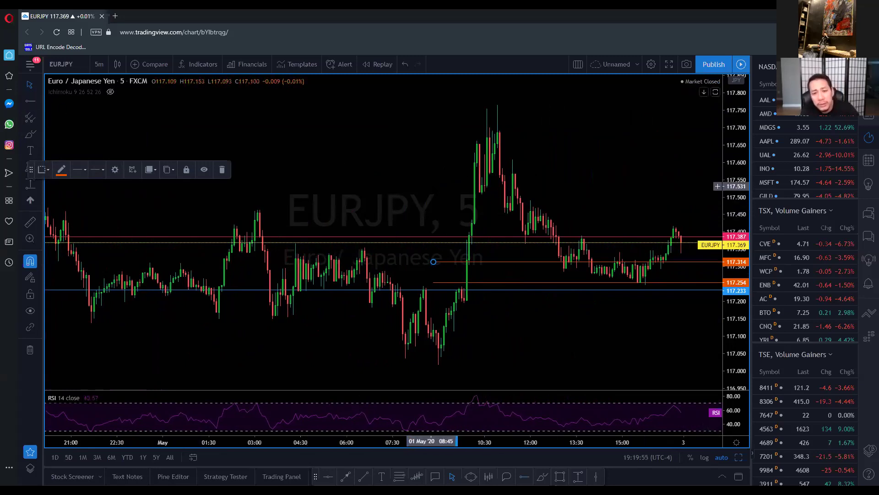
scroll(433, 262, down, 5)
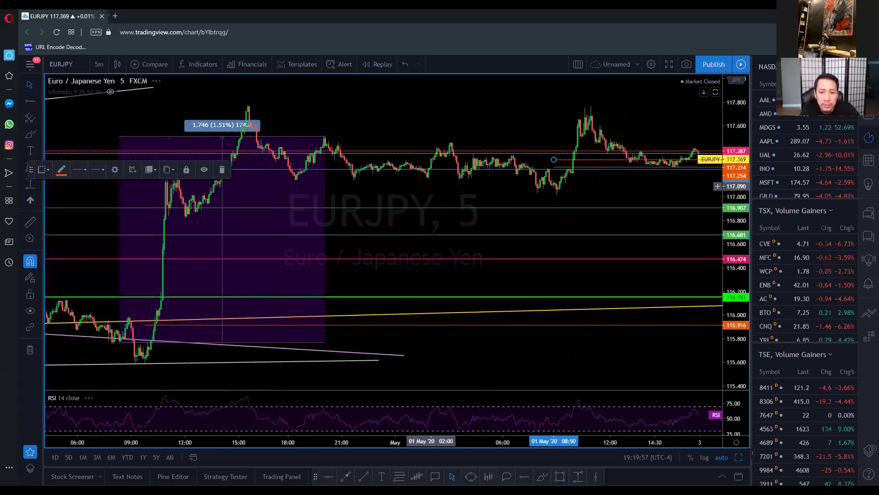
drag(460, 224, 611, 238)
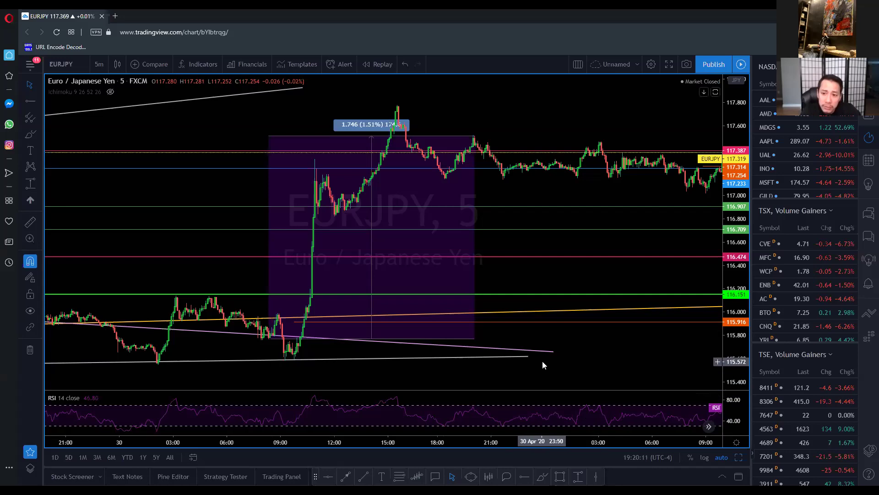
drag(544, 357, 629, 365)
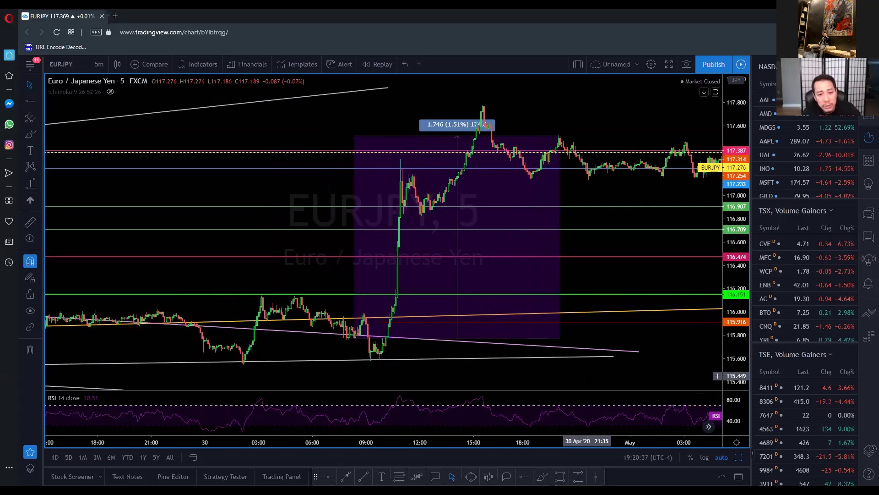
Step: Pull the pink trend line's right end back toward the breakout, then review the Apr 30 surge
drag(638, 352, 618, 348)
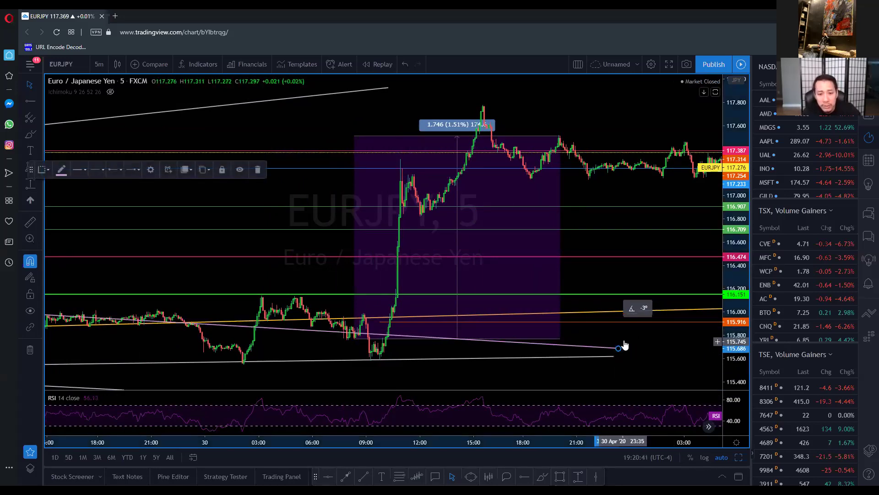
click(637, 346)
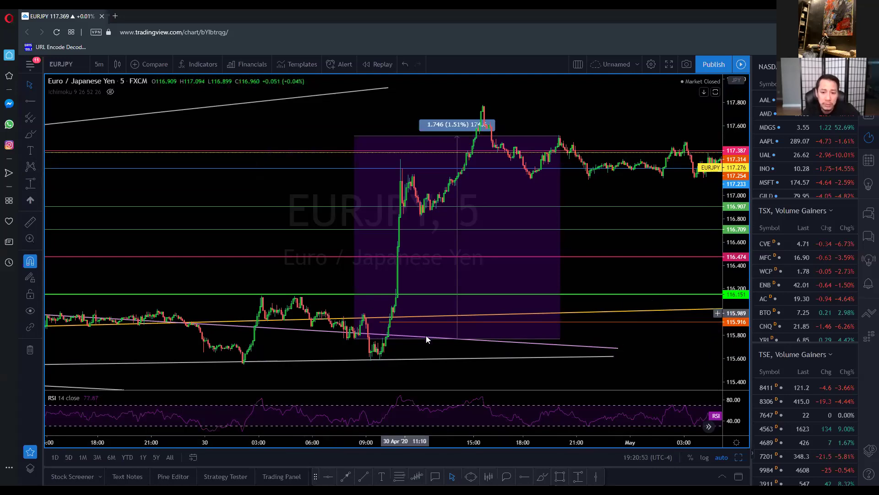
drag(364, 363, 441, 367)
scroll(435, 369, up, 3)
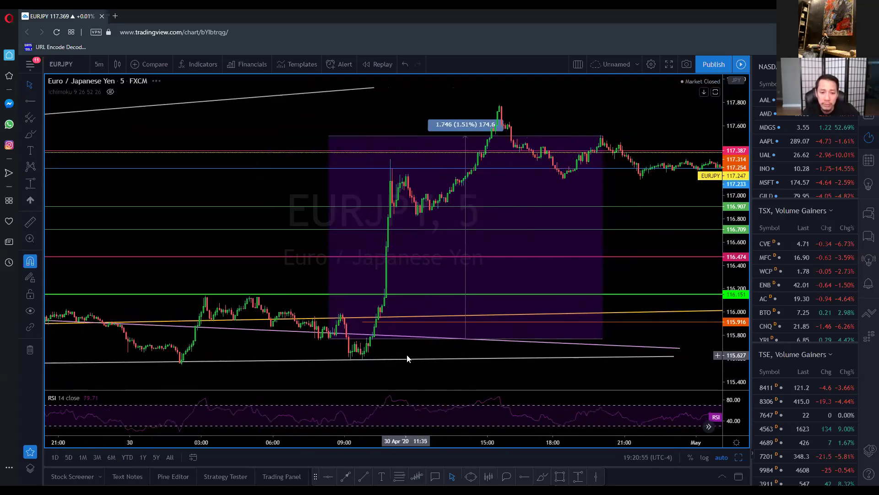
scroll(385, 373, down, 1)
scroll(379, 376, down, 4)
drag(379, 376, 474, 361)
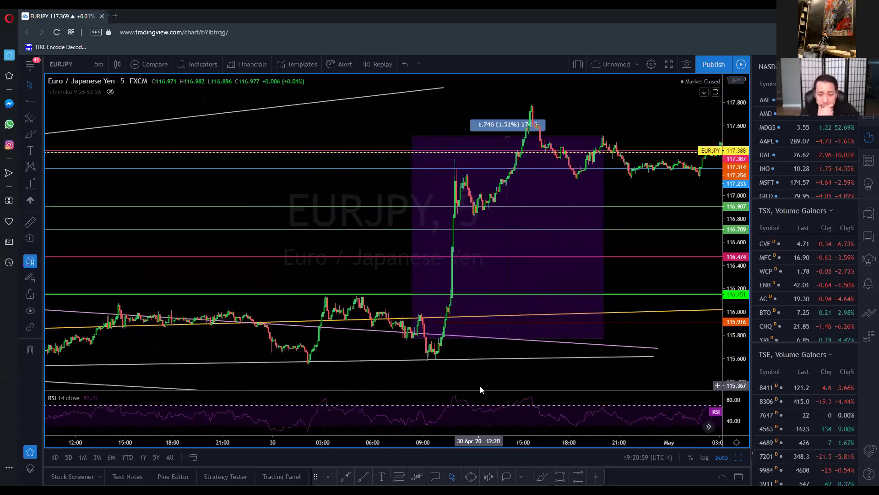
scroll(470, 385, down, 1)
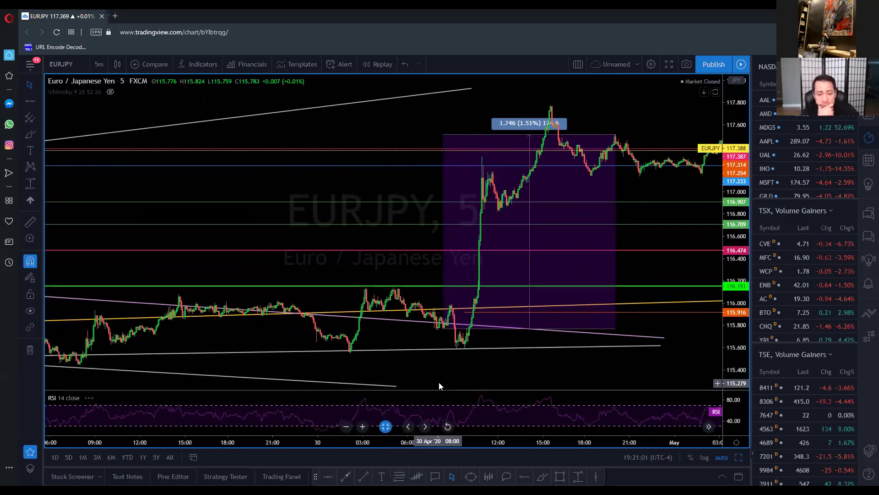